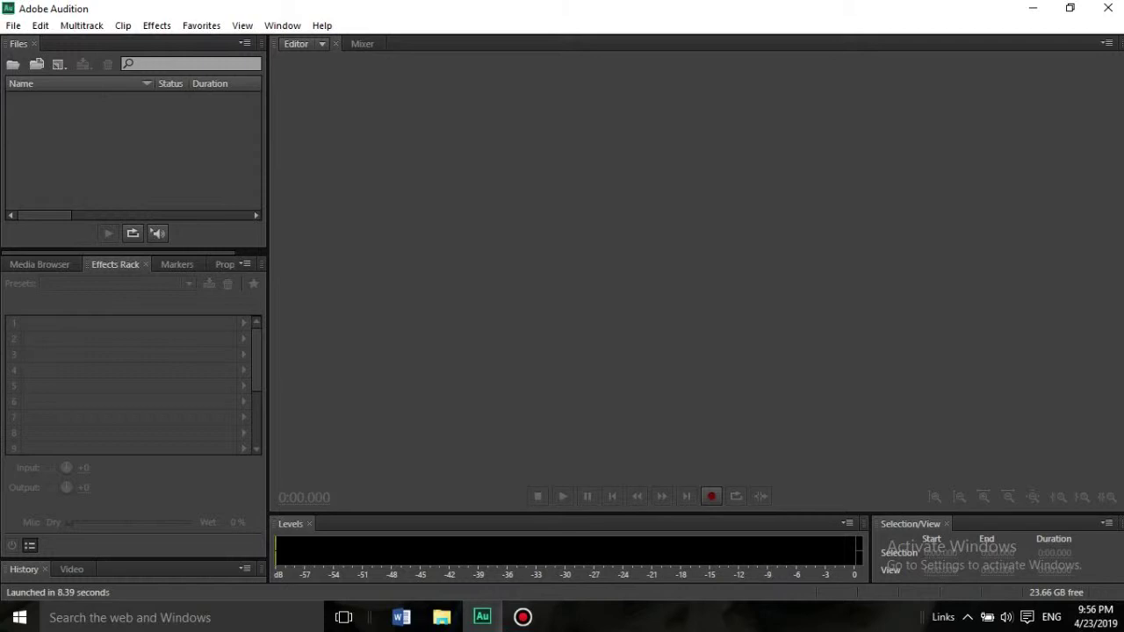
Step: Create a new audio file, Untitled 1, at 44100 Hz, stereo, 16-bit
{"action": "key", "text": "ctrl+shift+n"}
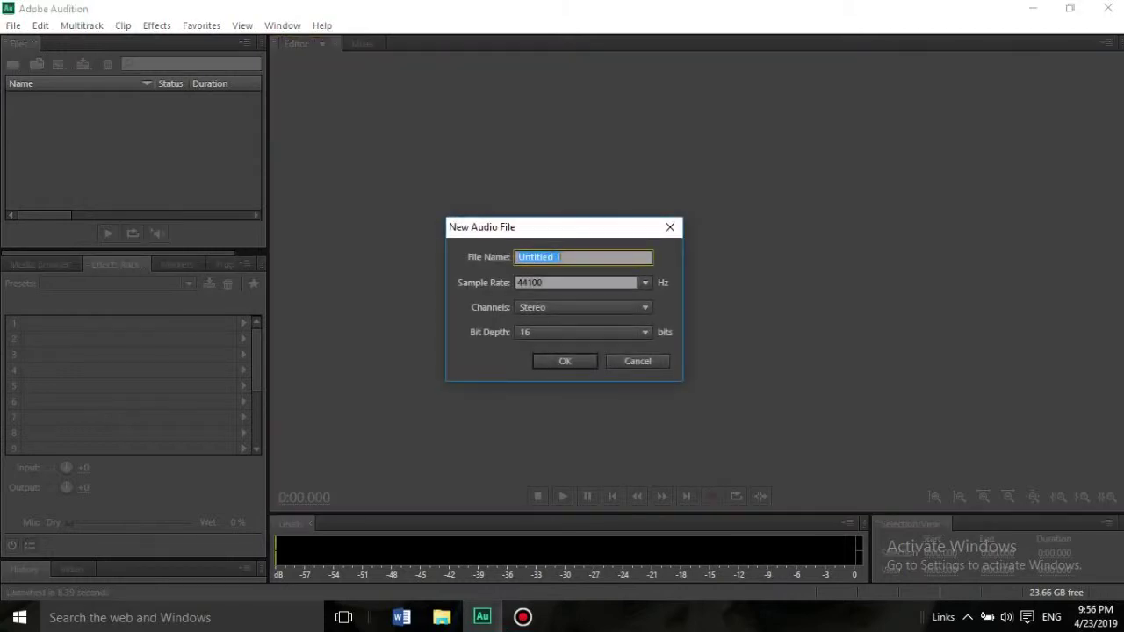
Step: Accept the new file settings and record a 19-second voice take into Untitled 1
{"action": "key", "text": "Return"}
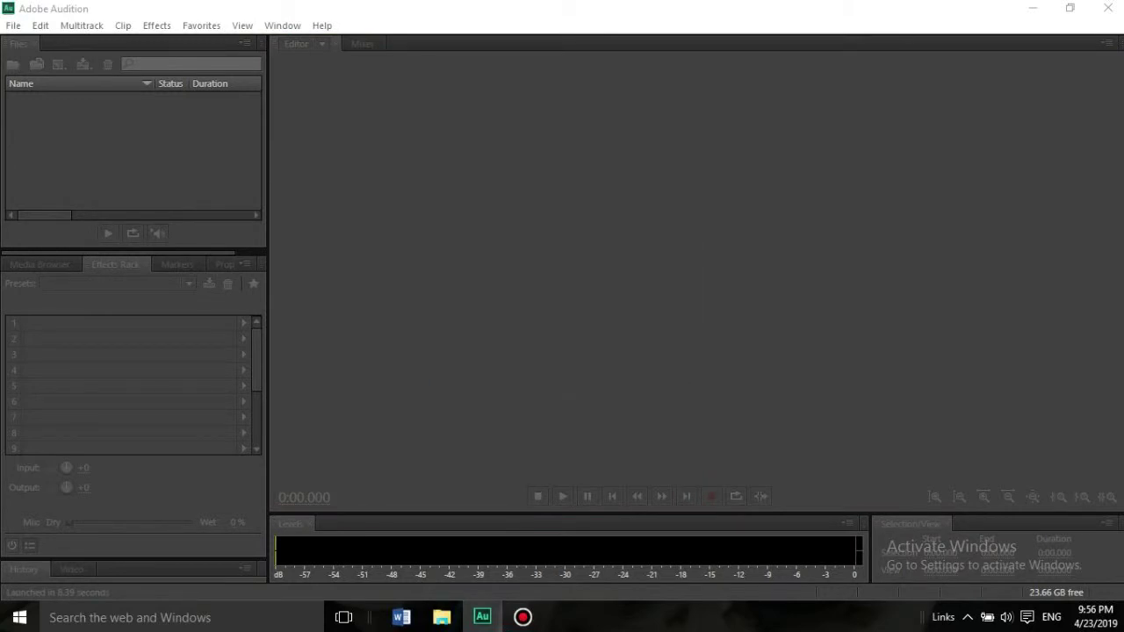
{"action": "key", "text": "shift+space"}
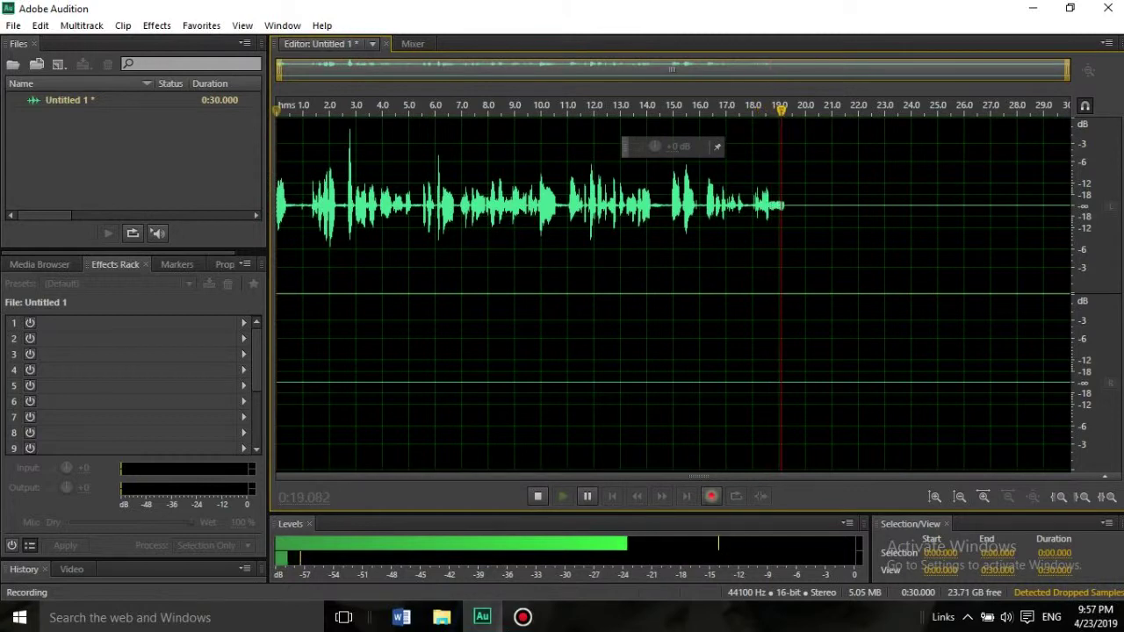
{"action": "key", "text": "space"}
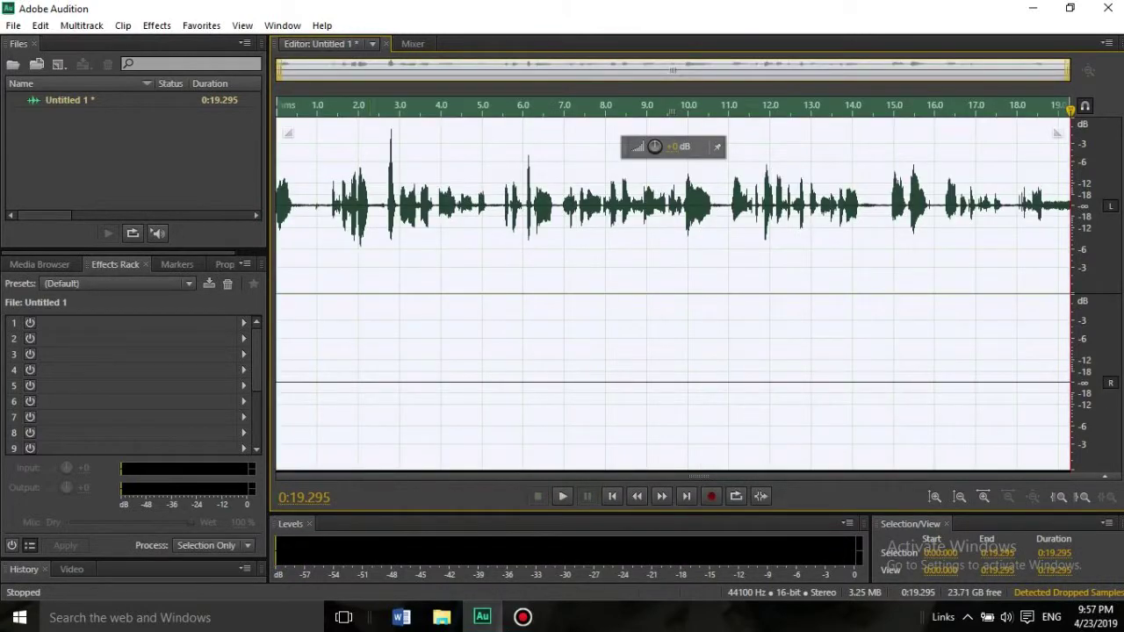
Step: Play back the take from near its start to hear the left-only voice
{"action": "left_click", "coordinate": [282, 263]}
{"action": "key", "text": "space"}
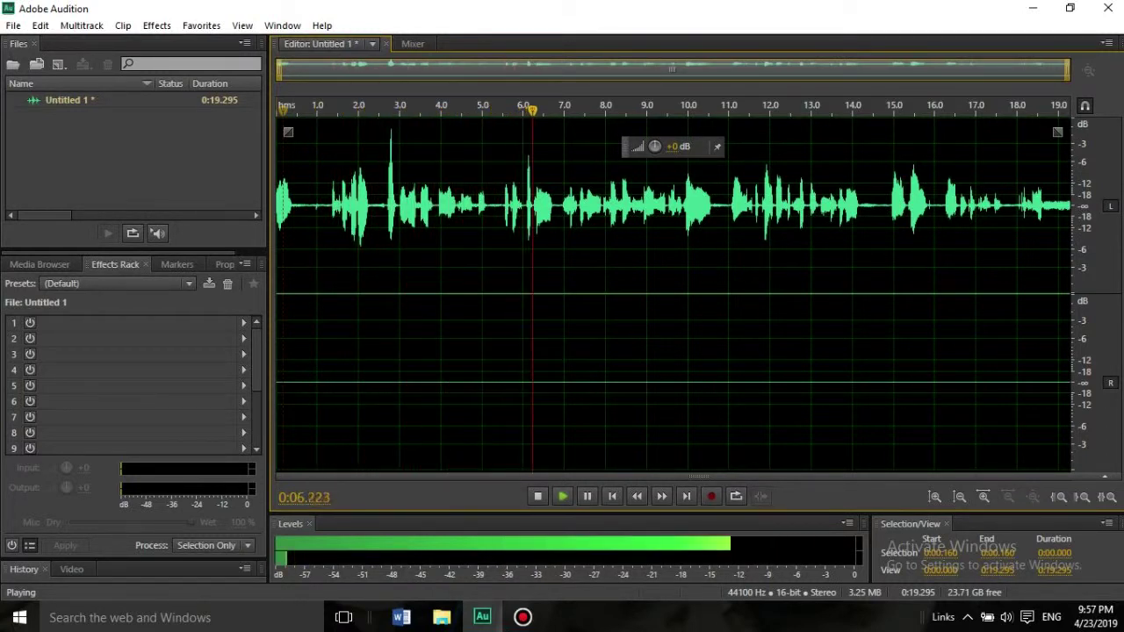
{"action": "key", "text": "space"}
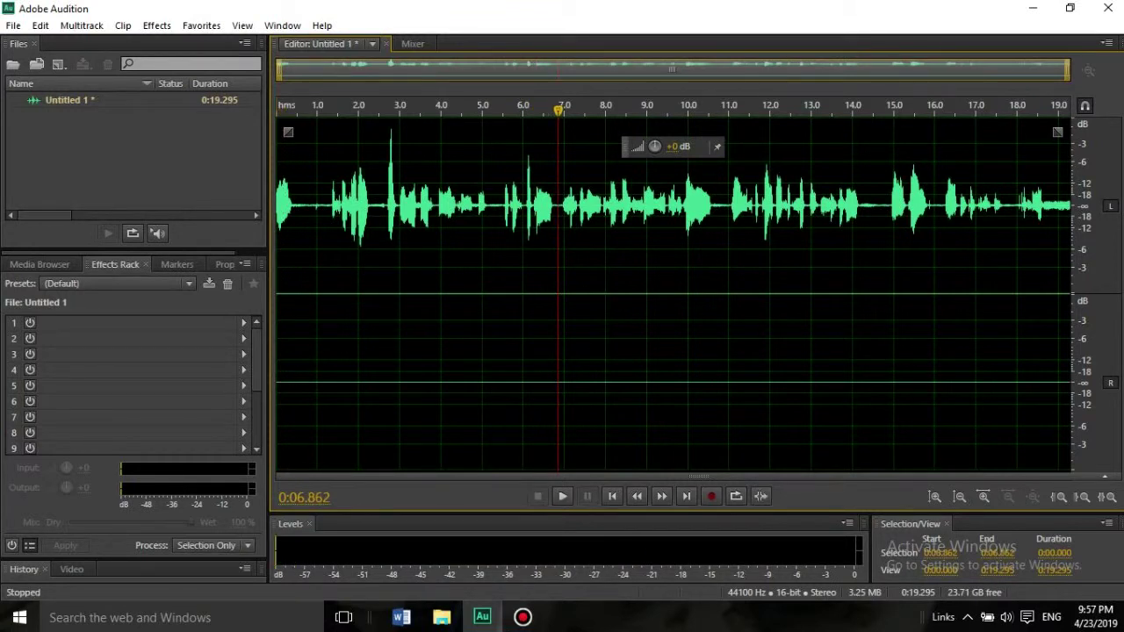
Step: Select the entire waveform and delete it, leaving Untitled 1 empty
{"action": "left_click", "coordinate": [373, 264]}
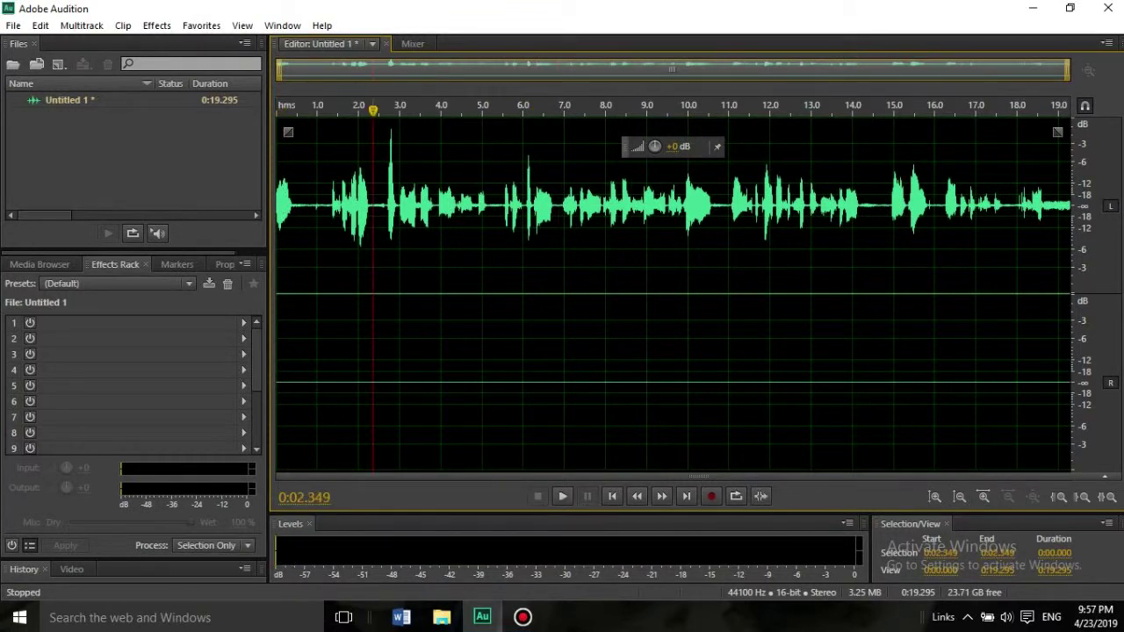
{"action": "key", "text": "ctrl+a"}
{"action": "key", "text": "Delete"}
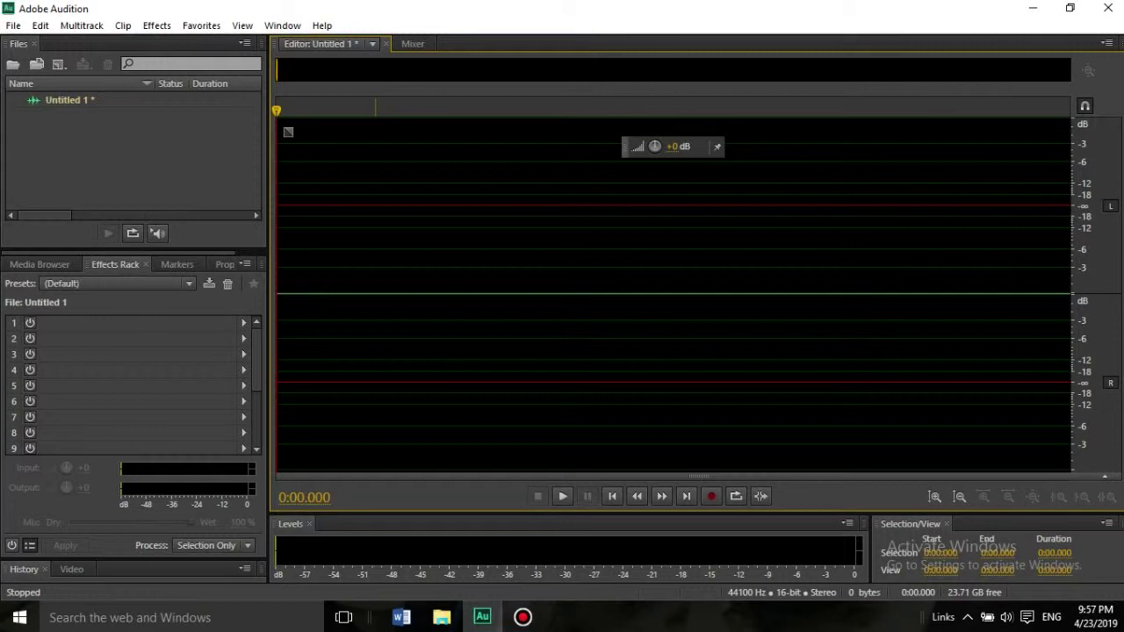
Step: Go to Edit > Preferences > Audio Channel Mapping from the menu bar
{"action": "left_click", "coordinate": [13, 26]}
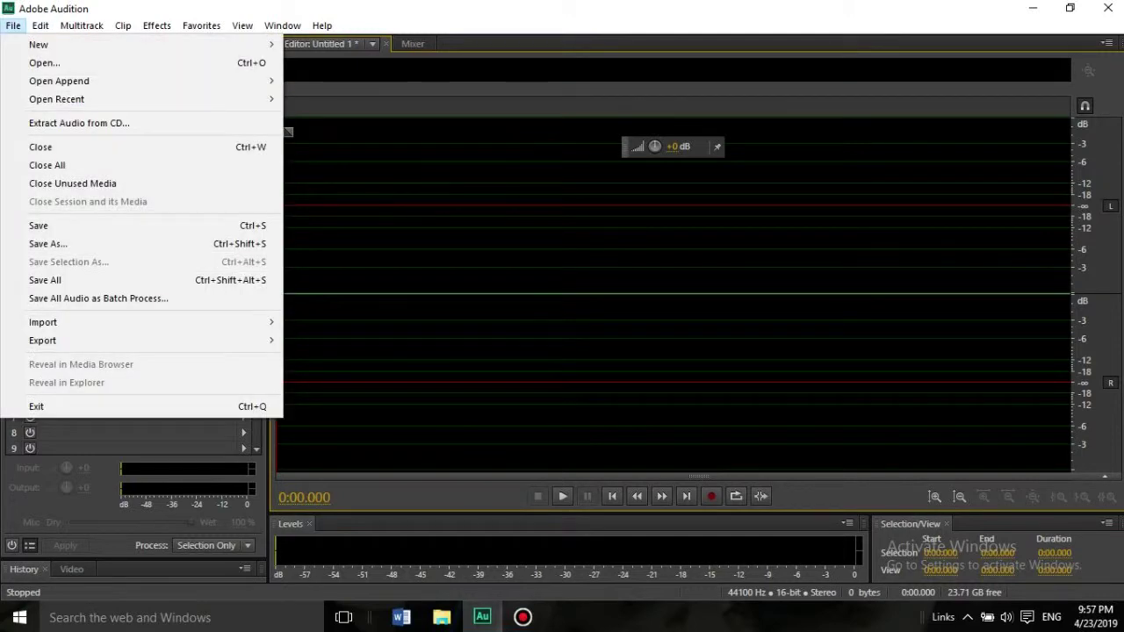
{"action": "key", "text": "Right"}
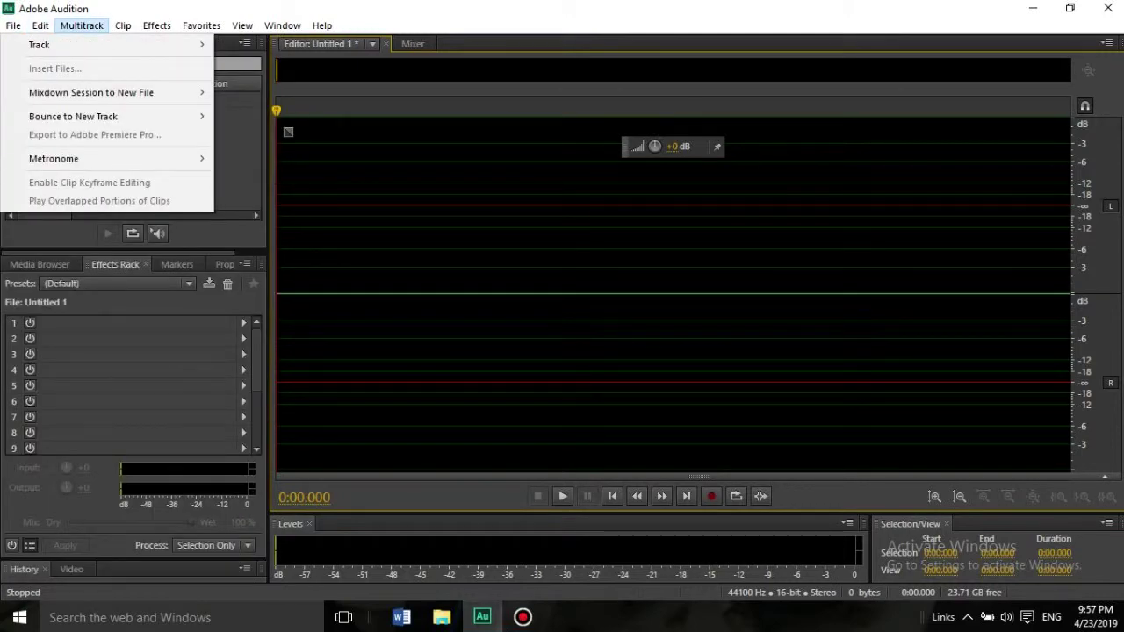
{"action": "key", "text": "Left"}
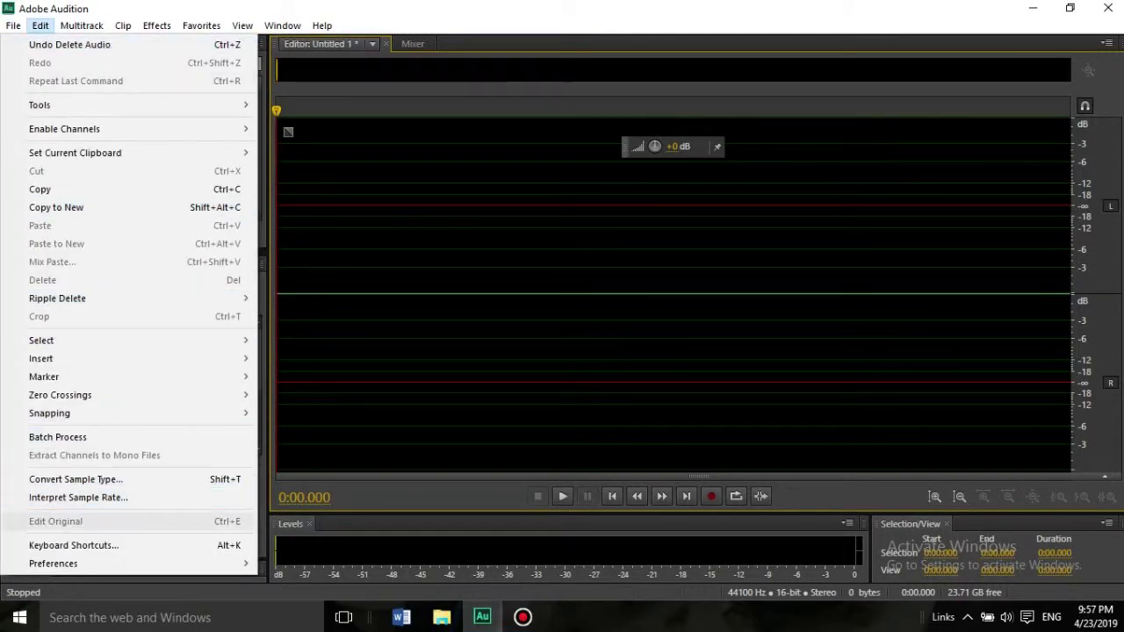
{"action": "key", "text": "Down"}
{"action": "key", "text": "Down"}
{"action": "key", "text": "Right"}
{"action": "key", "text": "Up"}
{"action": "key", "text": "Up"}
{"action": "key", "text": "Up"}
{"action": "key", "text": "Up"}
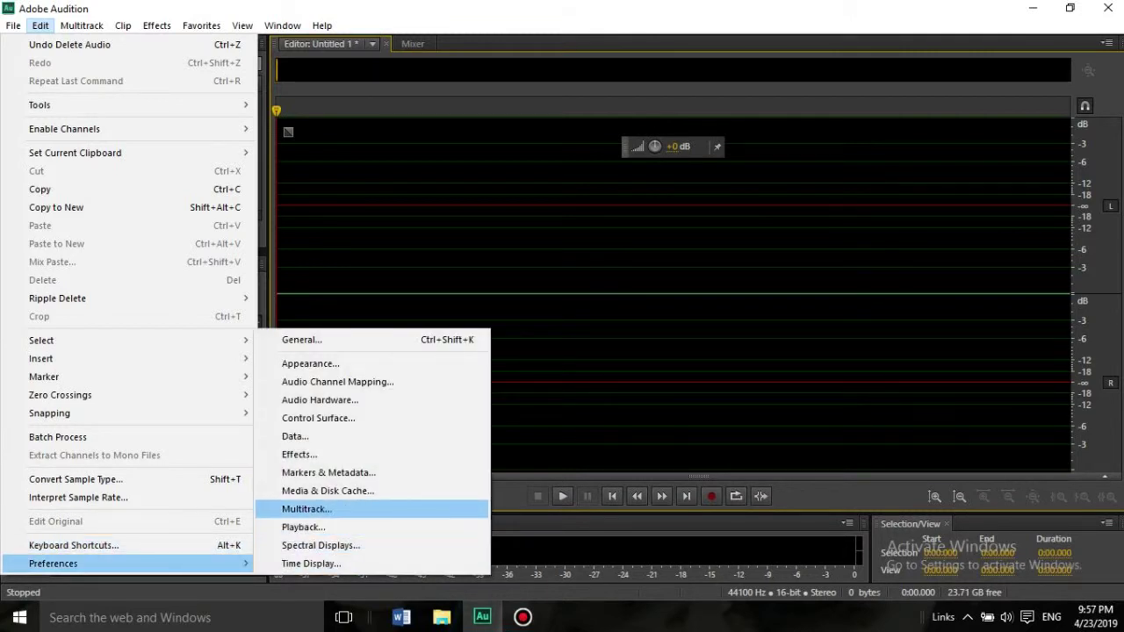
{"action": "key", "text": "Up"}
{"action": "key", "text": "Up"}
{"action": "key", "text": "Up"}
{"action": "key", "text": "Up"}
{"action": "key", "text": "Up"}
{"action": "key", "text": "Up"}
{"action": "key", "text": "Up"}
{"action": "key", "text": "Up"}
{"action": "key", "text": "Down"}
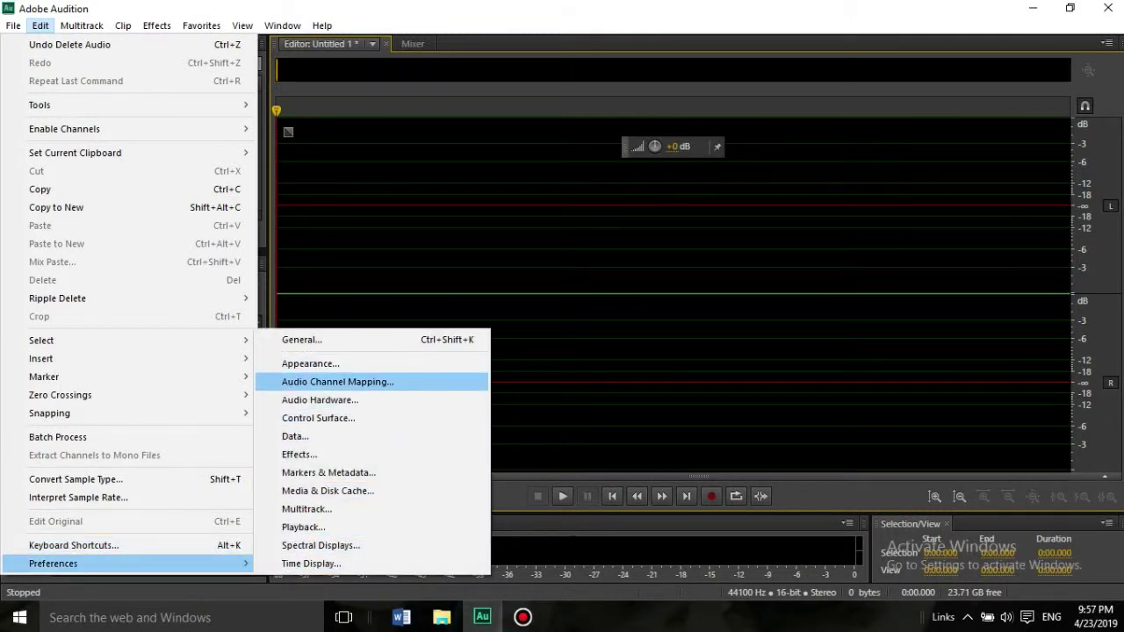
{"action": "key", "text": "Return"}
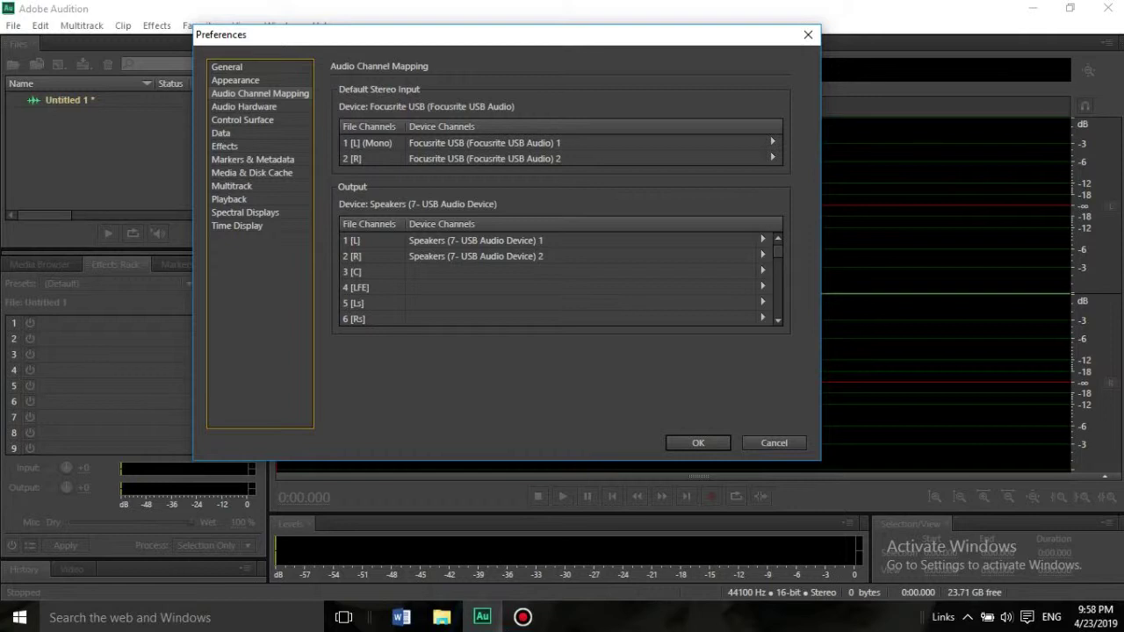
Step: Map Default Stereo Input row 2 [R] to Focusrite USB Audio 1 and confirm with OK
{"action": "left_click", "coordinate": [483, 158]}
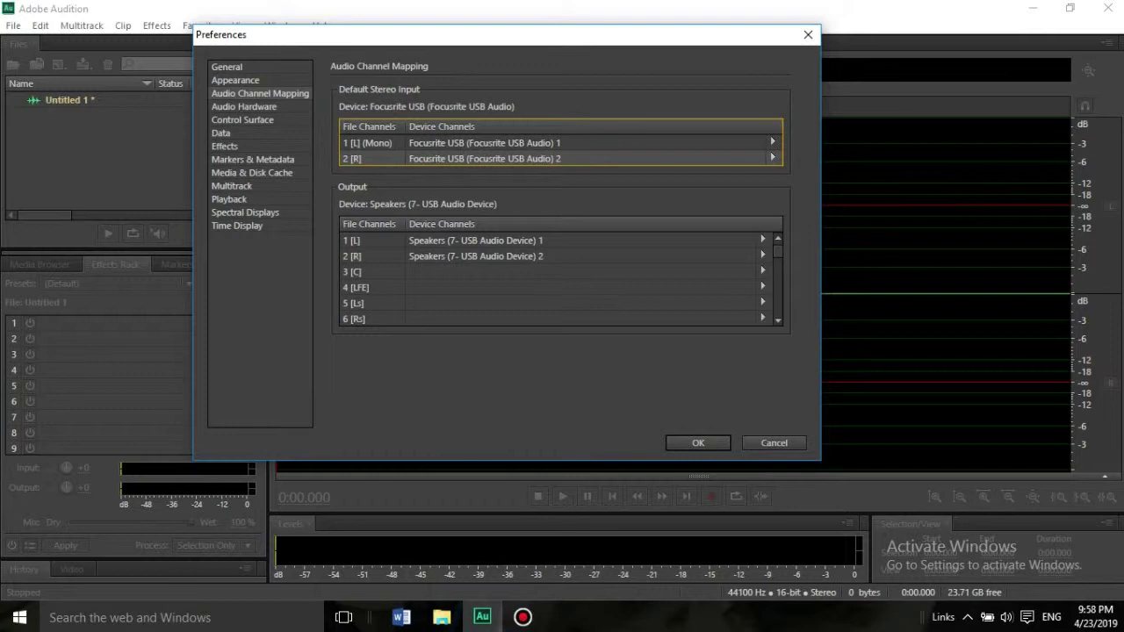
{"action": "key", "text": "Return"}
{"action": "key", "text": "Up"}
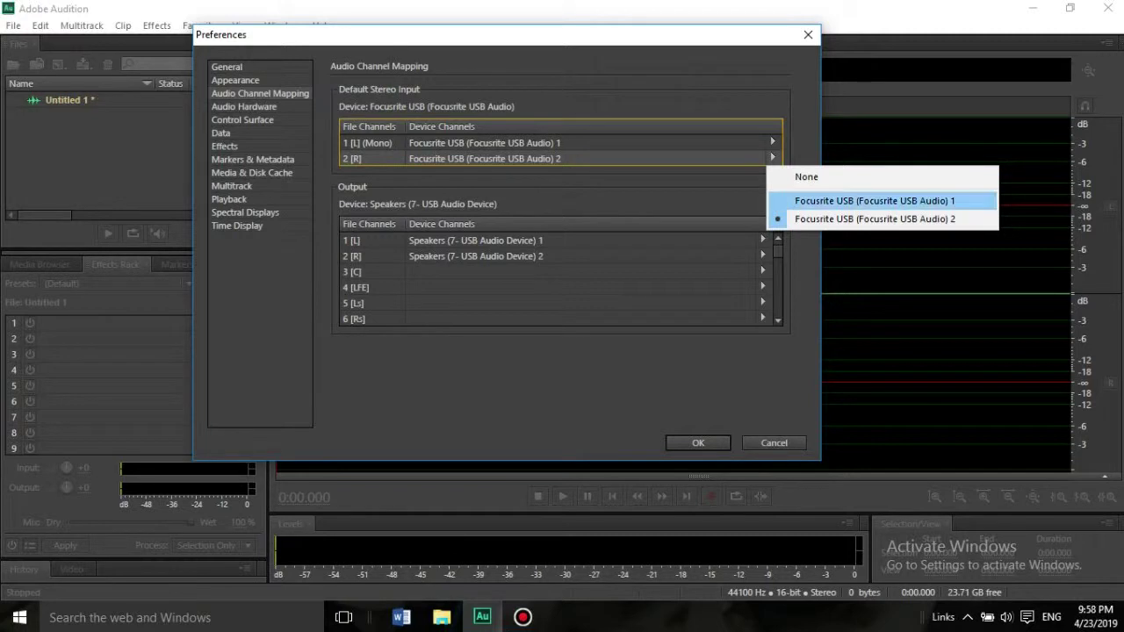
{"action": "key", "text": "Return"}
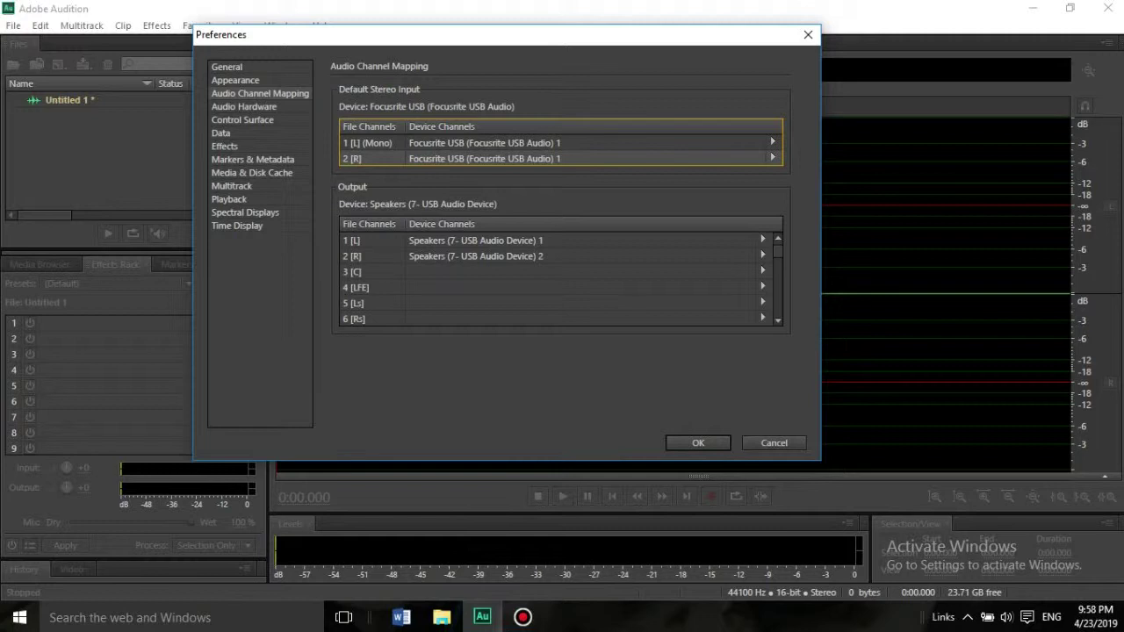
{"action": "key", "text": "Return"}
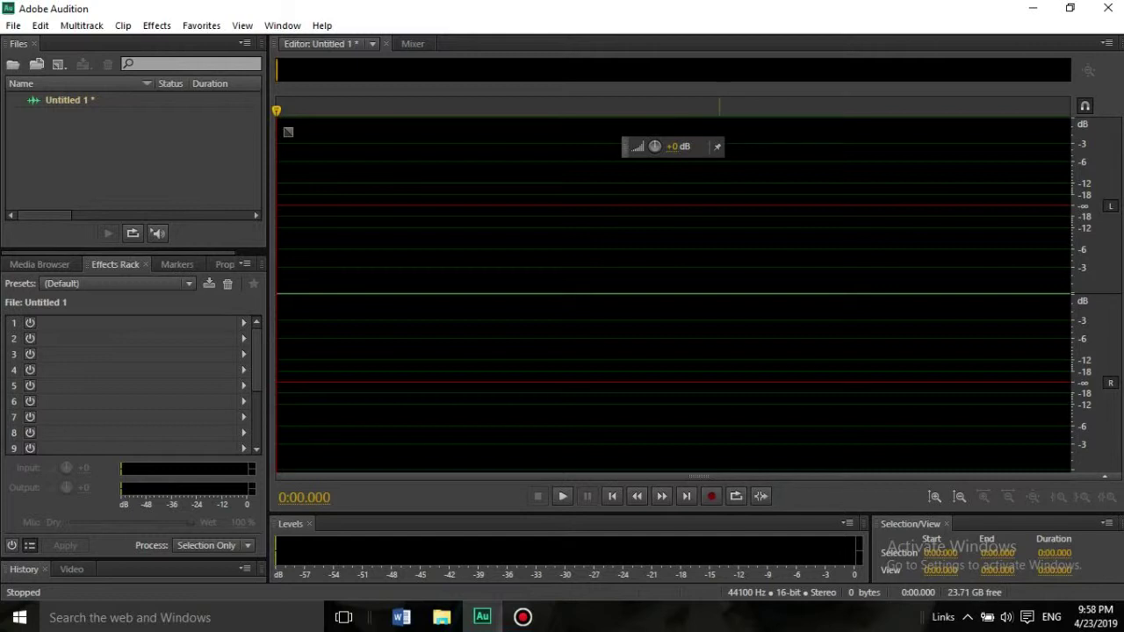
Step: Record a 13-second test take, play it back from 1 s, then delete it
{"action": "key", "text": "shift+space"}
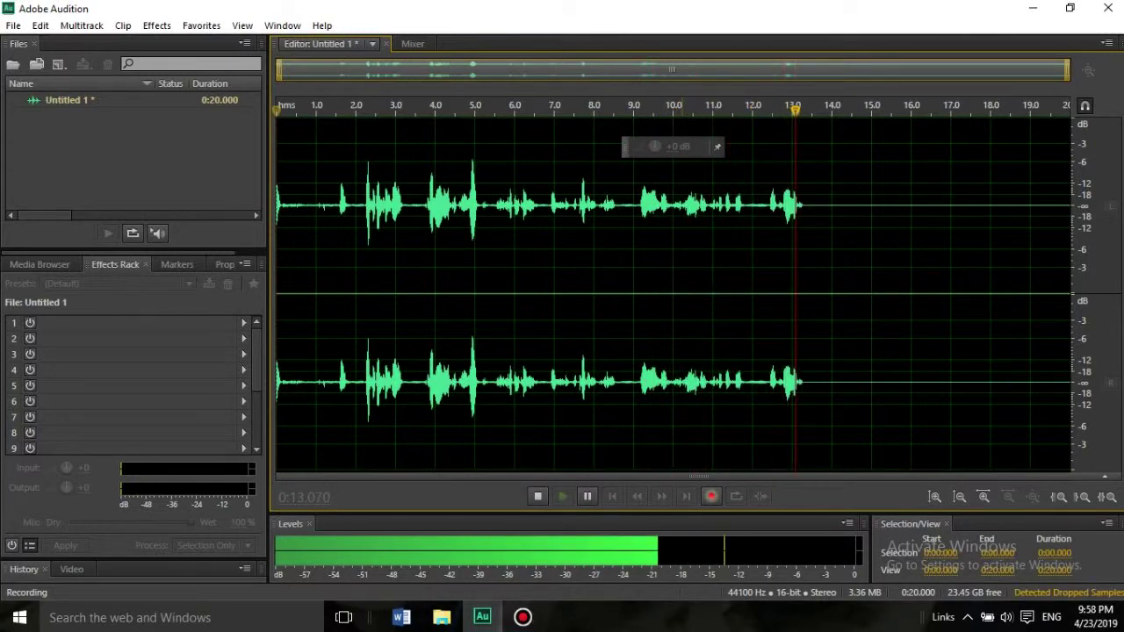
{"action": "key", "text": "space"}
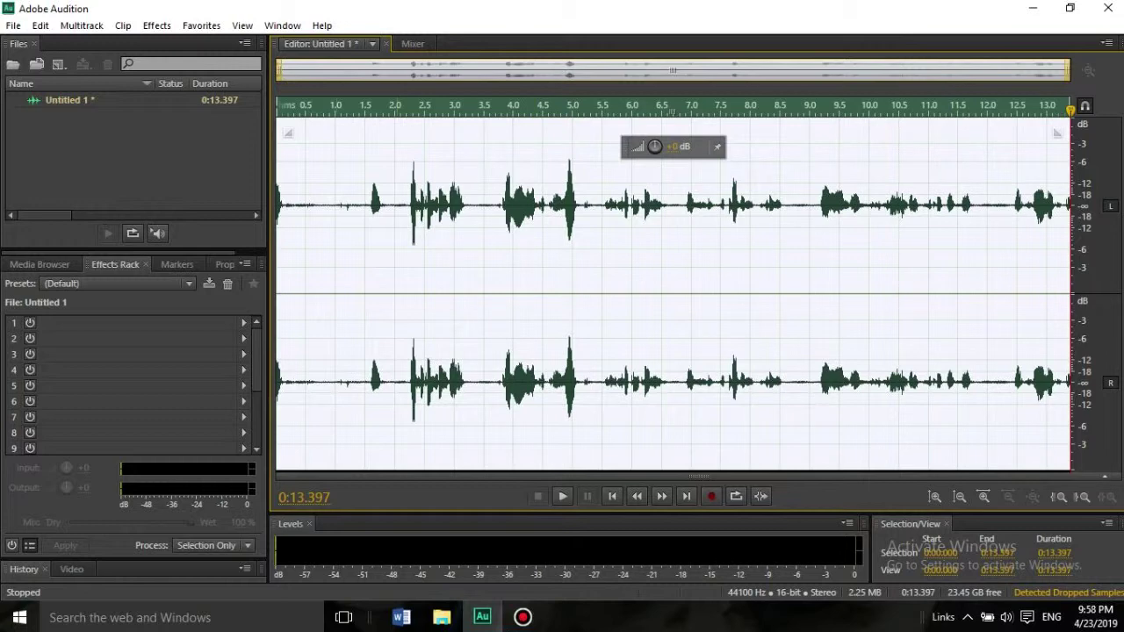
{"action": "left_click", "coordinate": [335, 263]}
{"action": "key", "text": "space"}
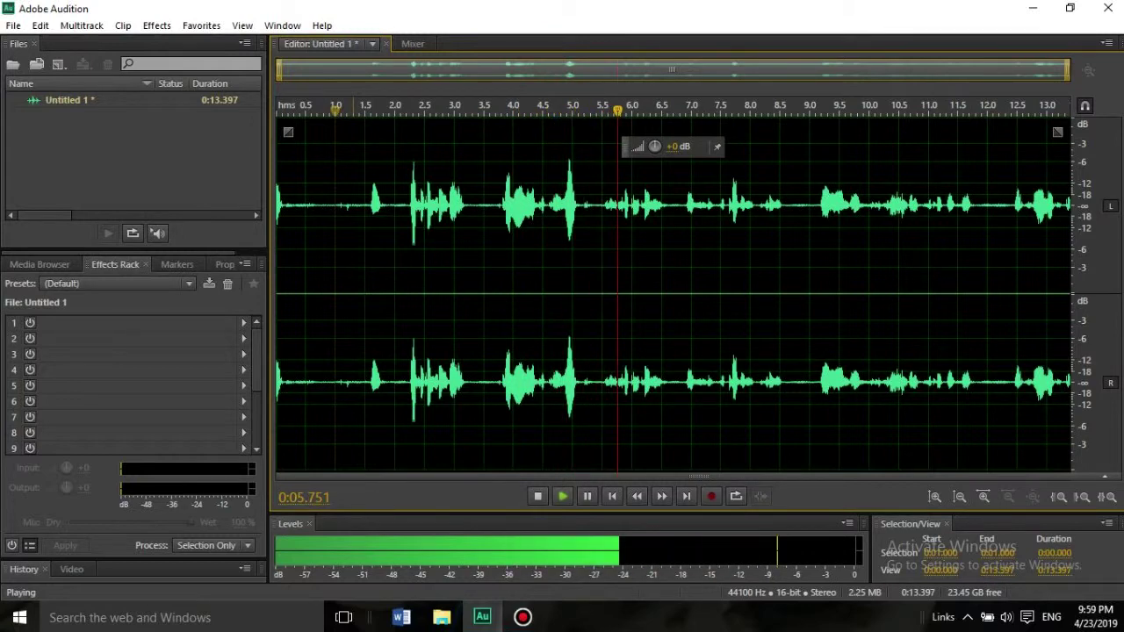
{"action": "key", "text": "space"}
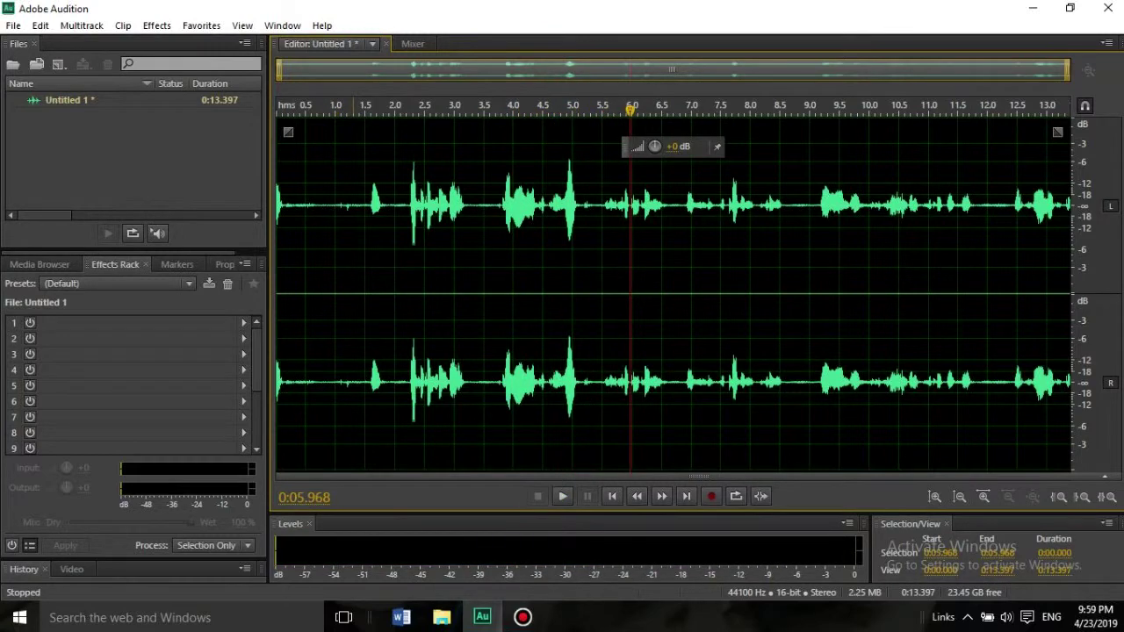
{"action": "key", "text": "ctrl+a"}
{"action": "key", "text": "Delete"}
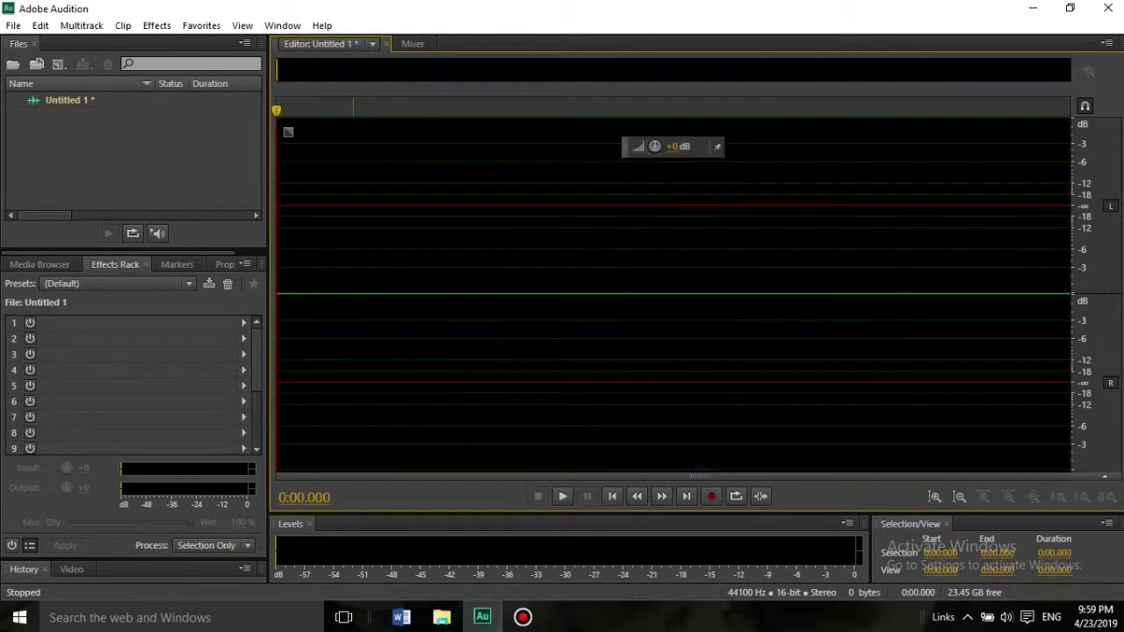